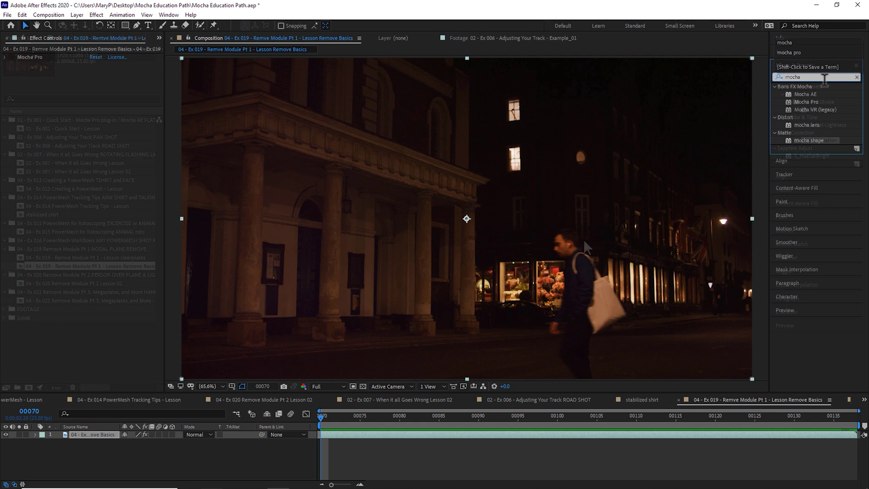
Apply the Mocha Pro effect to the street clip layer and launch Mocha Pro in the Classic workspace
left_click_drag(806, 102, 91, 432)
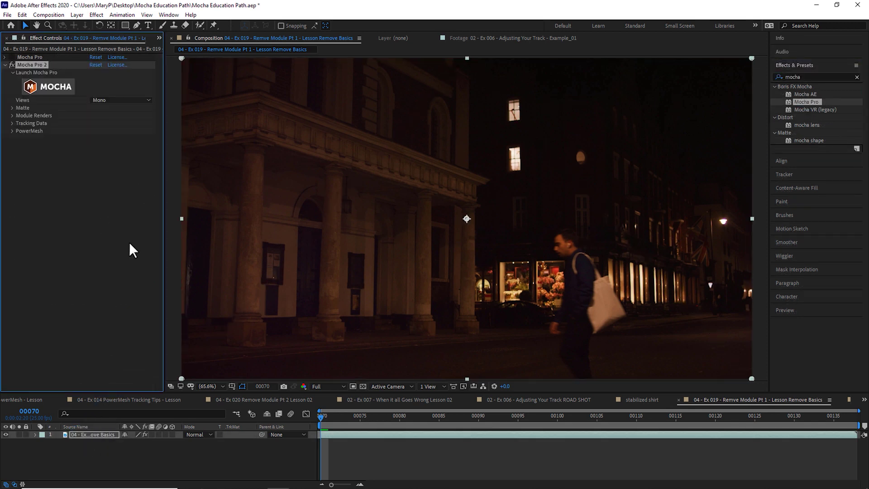
left_click(56, 86)
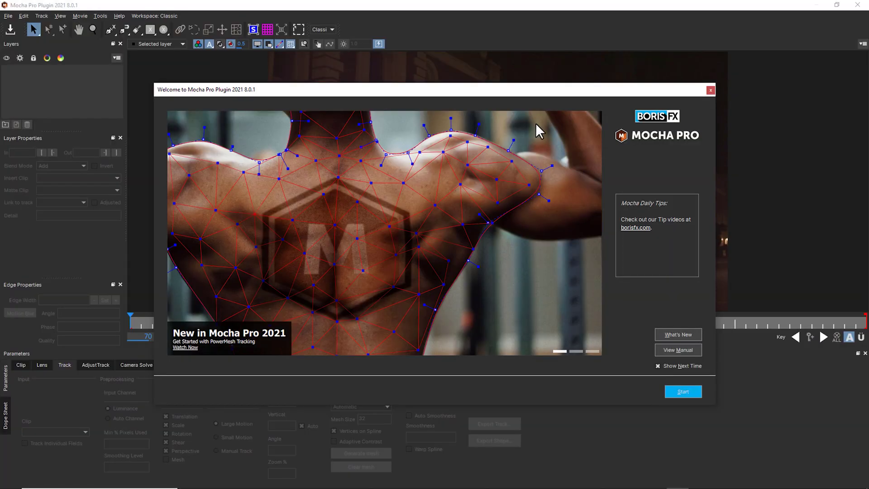
left_click(711, 91)
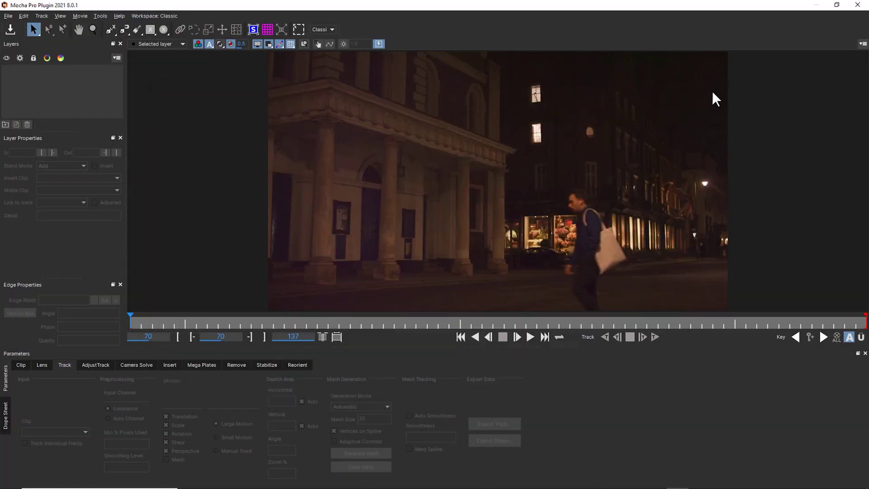
left_click(324, 31)
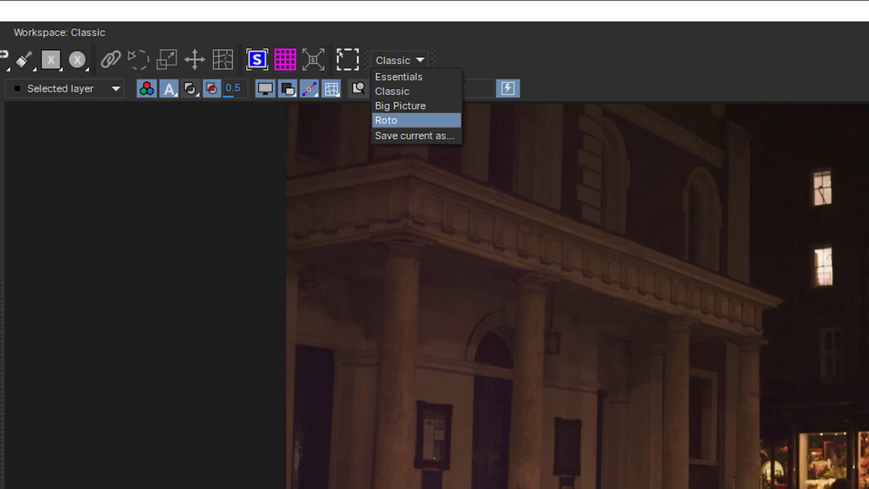
key("Escape")
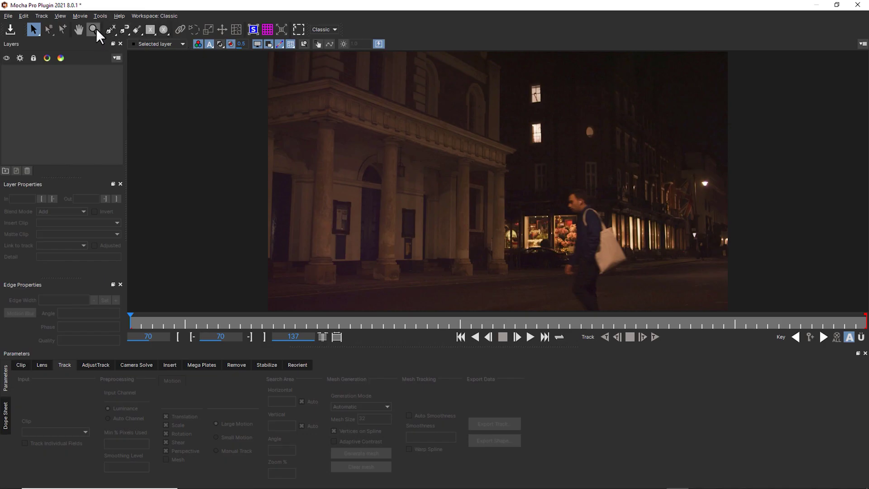
Play back the clip to examine the man's walk past the building, and return to frame 70
left_click(93, 29)
left_click_drag(447, 111, 531, 183)
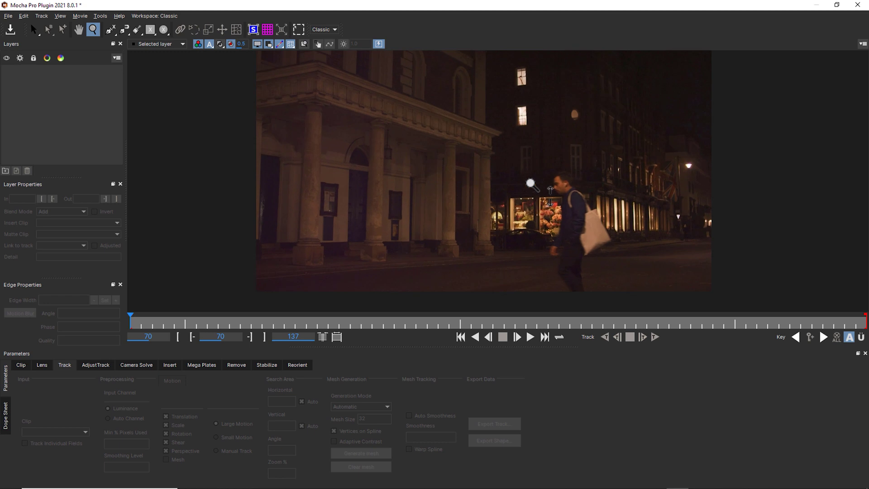
left_click(528, 338)
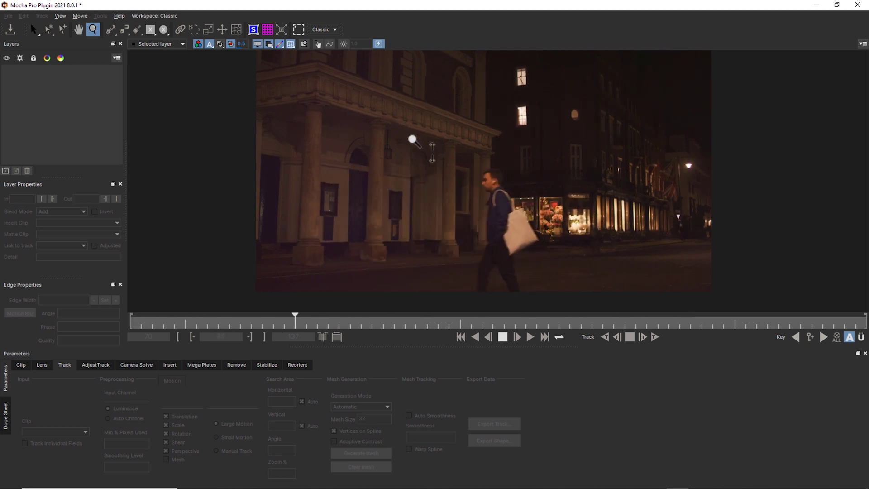
key("space")
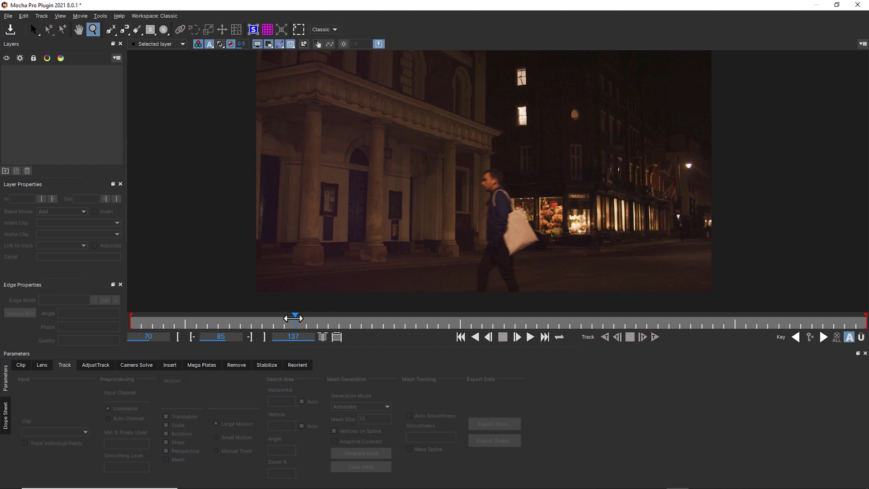
left_click_drag(294, 319, 72, 309)
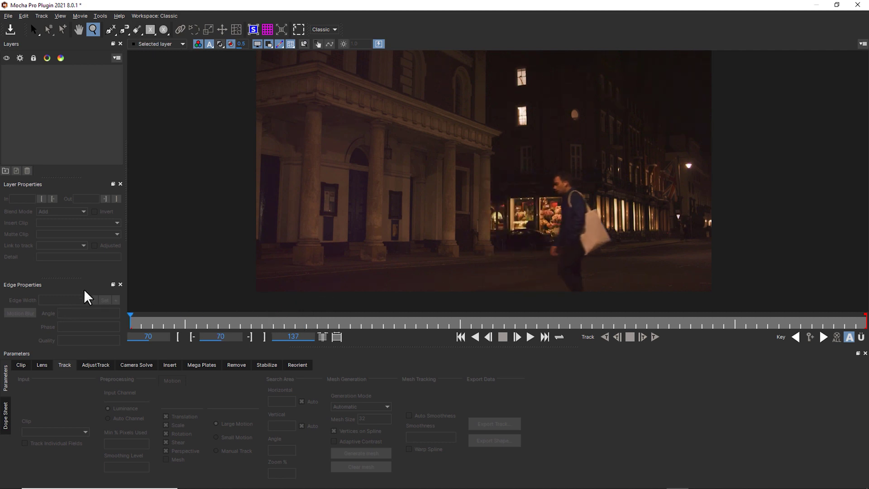
Draw an elliptical X-spline around the man's head and limit its tracking motion to Translation only
left_click(164, 29)
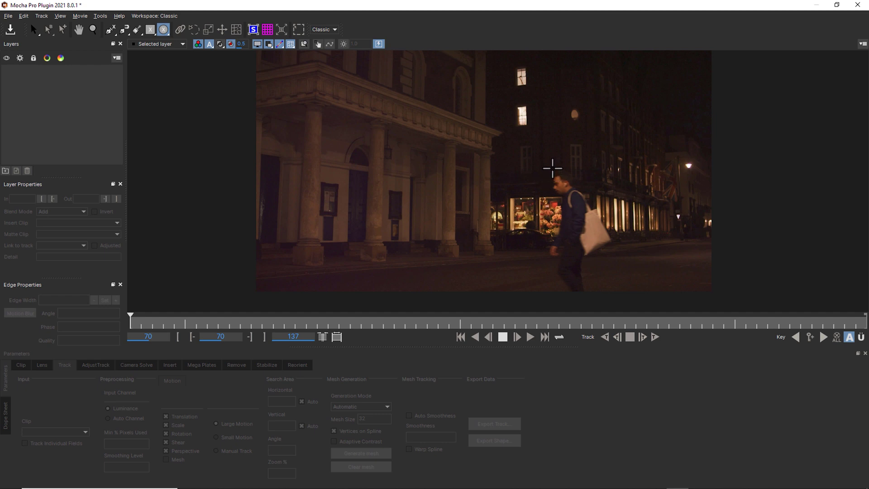
left_click_drag(552, 168, 578, 200)
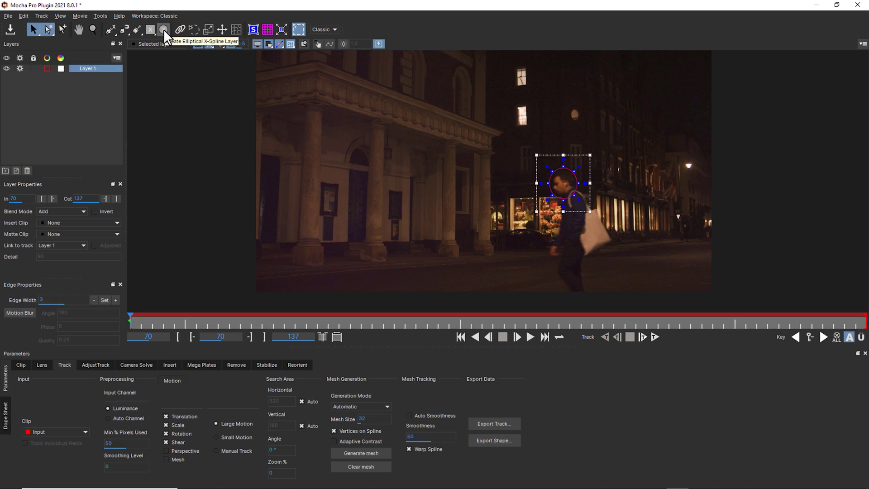
left_click(166, 425)
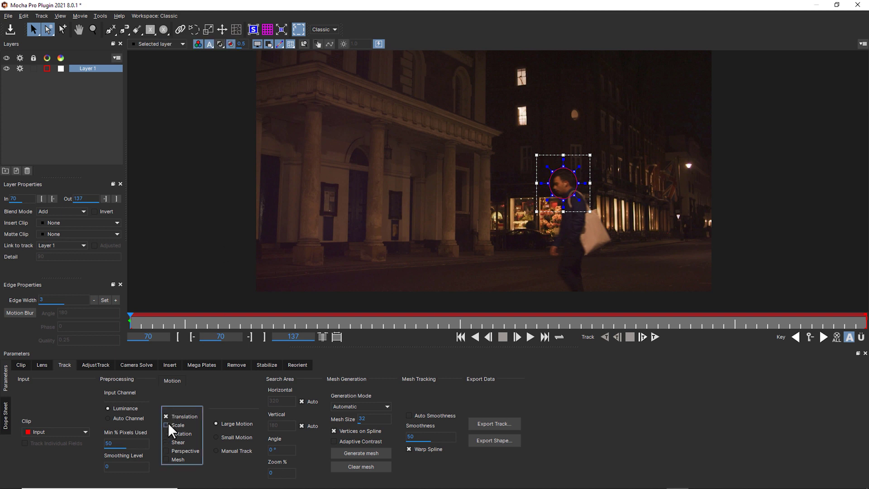
Track the head shape forward, reposition it over the bag at frame 128, and continue tracking to frame 137
left_click(655, 336)
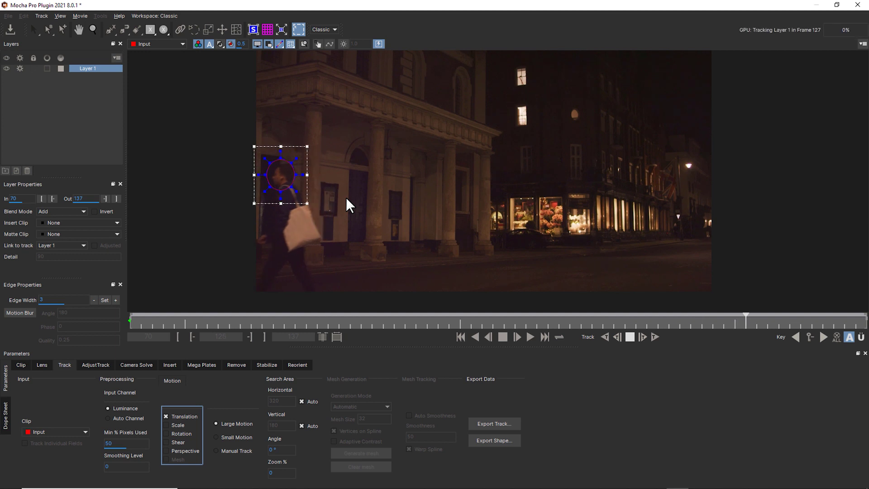
left_click_drag(272, 159, 303, 218)
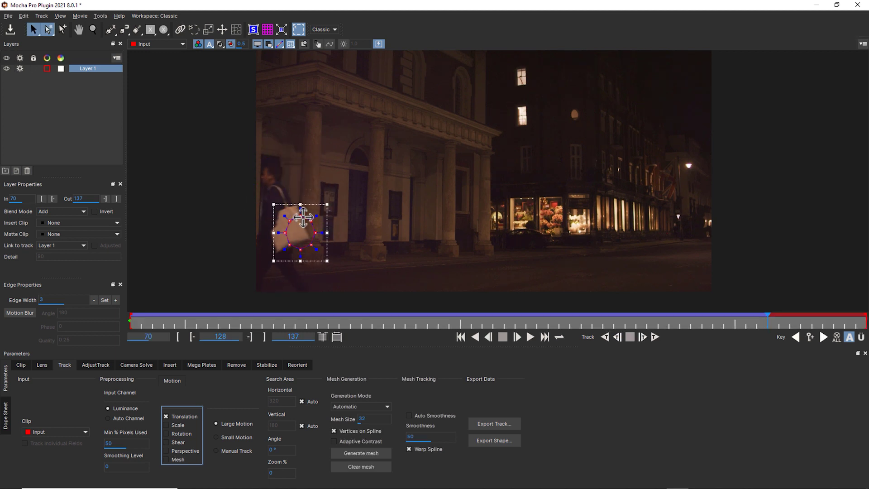
left_click(654, 338)
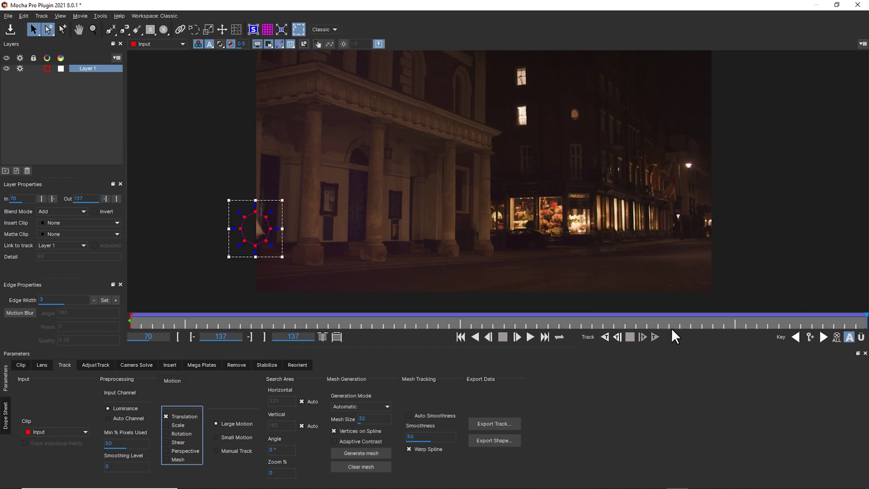
Return to frame 70 and delete all TrackingModel keyframes of the man's layer
mouse_move(857, 318)
left_mouse_down()
mouse_move(326, 322)
mouse_move(863, 320)
left_mouse_up()
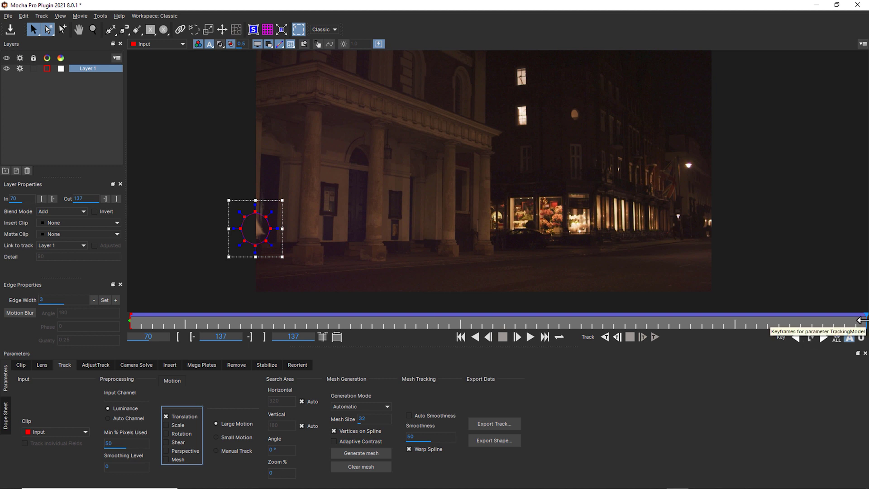
left_click_drag(862, 320, 705, 309)
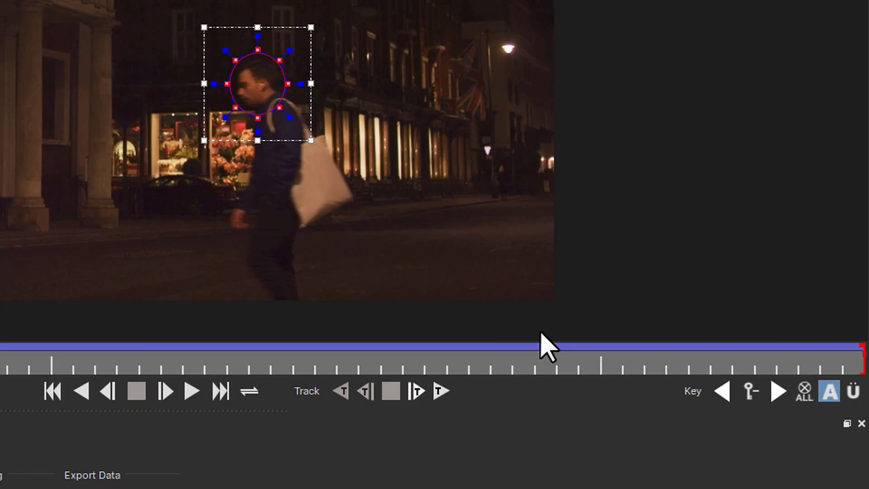
left_click(805, 392)
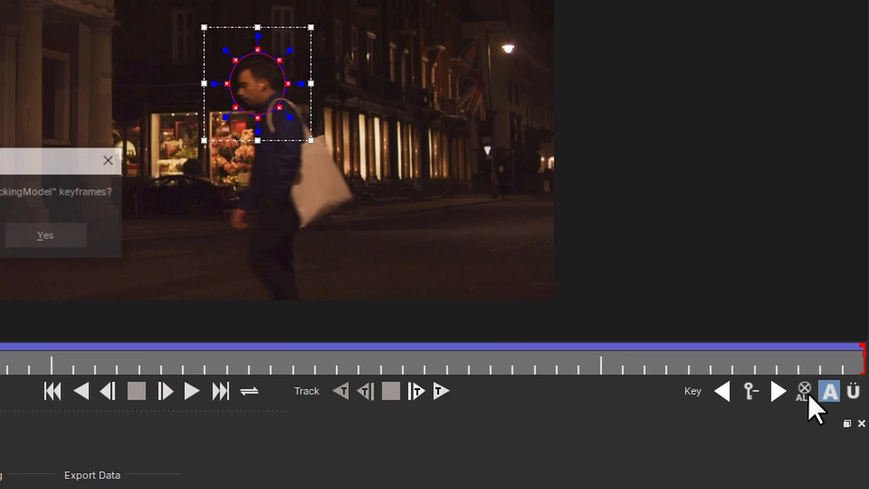
left_click(469, 263)
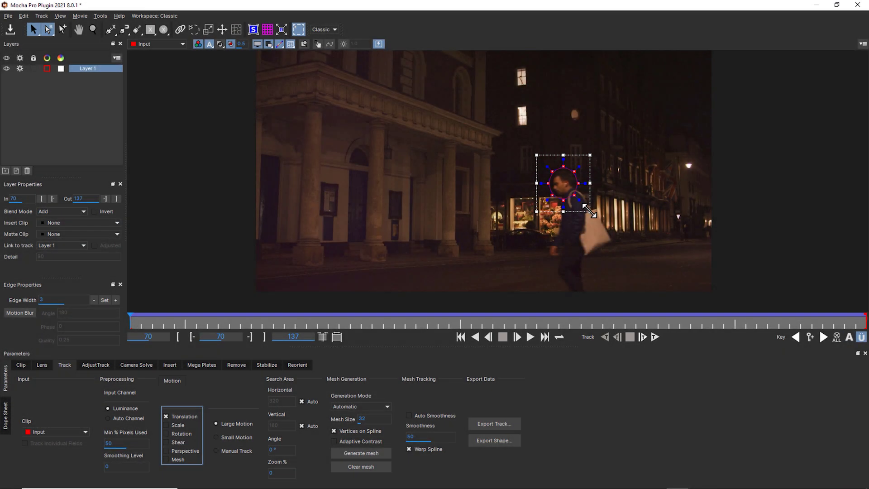
With Überkey, enlarge and reshape the spline to enclose the man's whole body with room around it, checking it along the timeline
left_click_drag(589, 206, 670, 339)
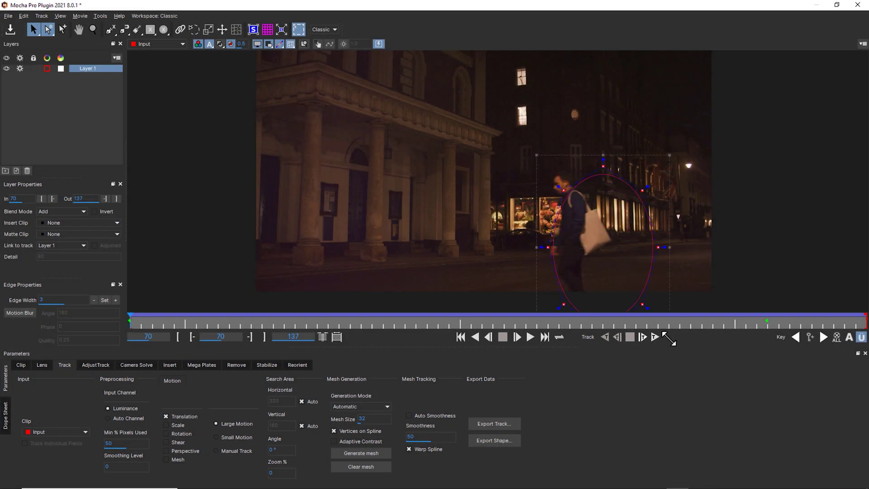
left_click(602, 148)
left_click(596, 177)
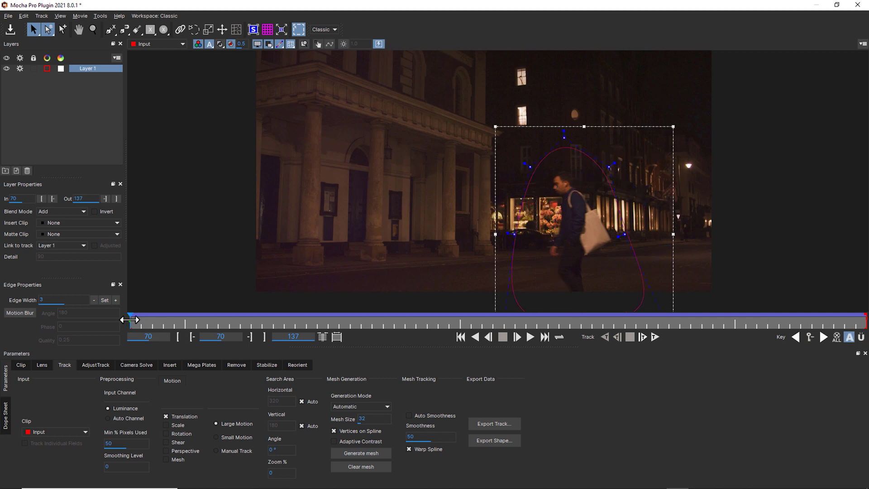
left_click_drag(130, 320, 149, 224)
Rename the man's tracking layer to "remove guy"
double_click(99, 68)
type("remove guy")
left_click(100, 77)
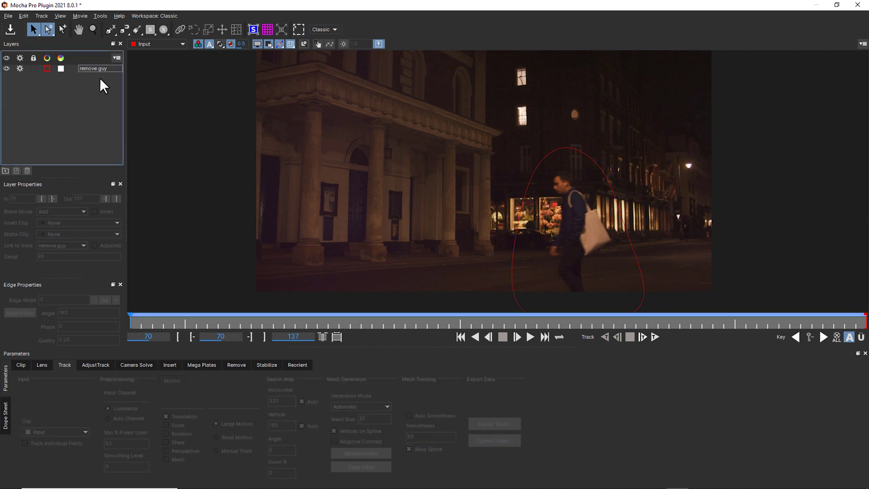
Draw a rectangular X-spline layer covering most of the frame and extending past its left and bottom edges
left_click(93, 29)
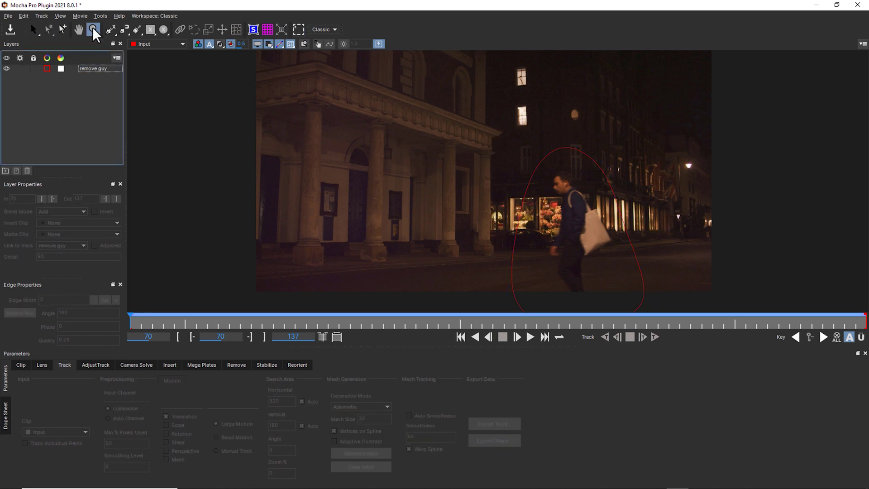
left_click(154, 33)
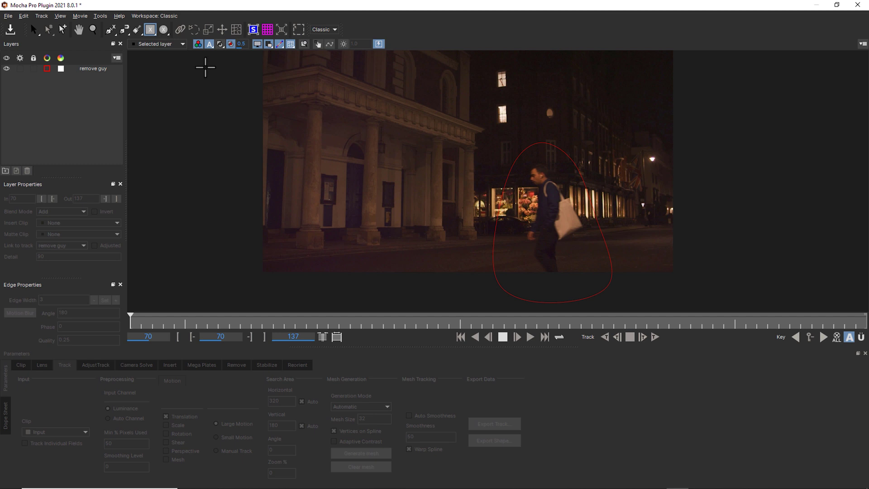
left_click_drag(206, 67, 615, 301)
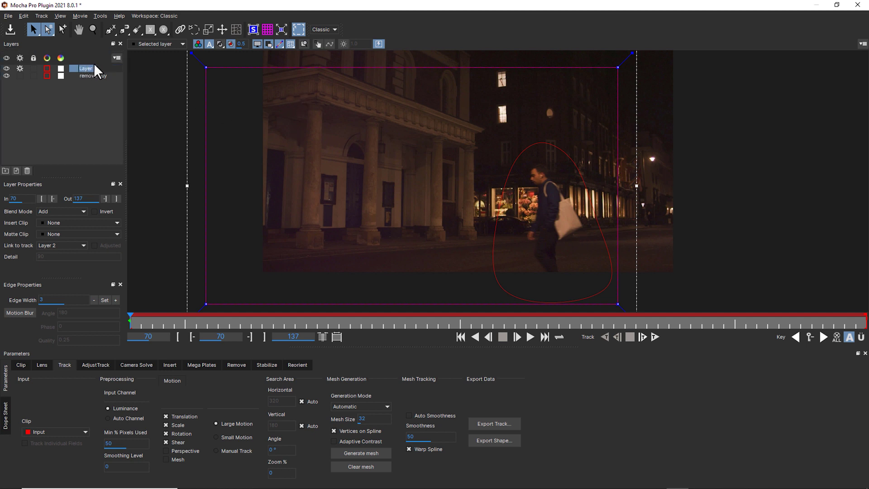
Rename the rectangular layer to "BG" and place it below the remove guy layer
left_click(95, 83)
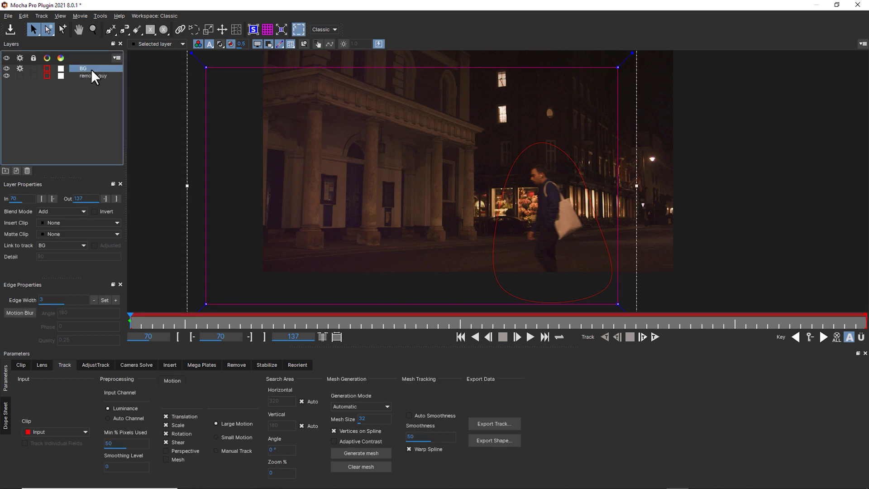
left_click_drag(91, 69, 102, 82)
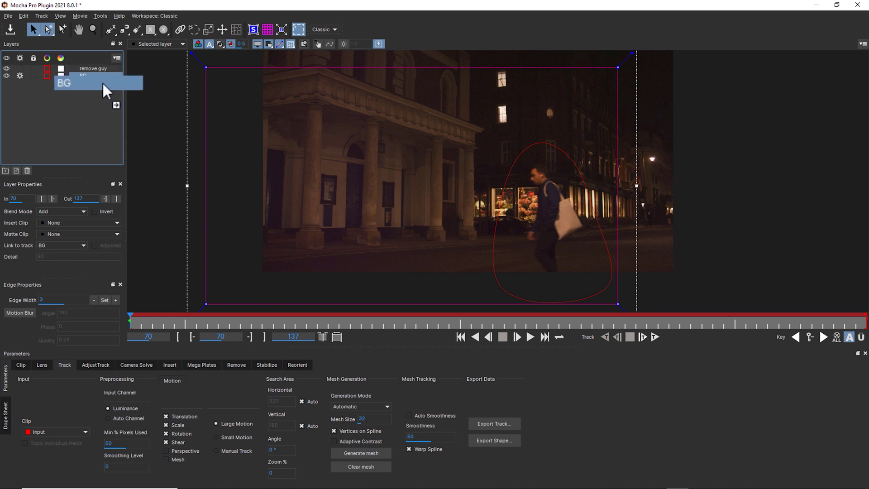
Enable Perspective motion for the BG layer and show the mattes to compare the coverage of both layers
left_click(167, 451)
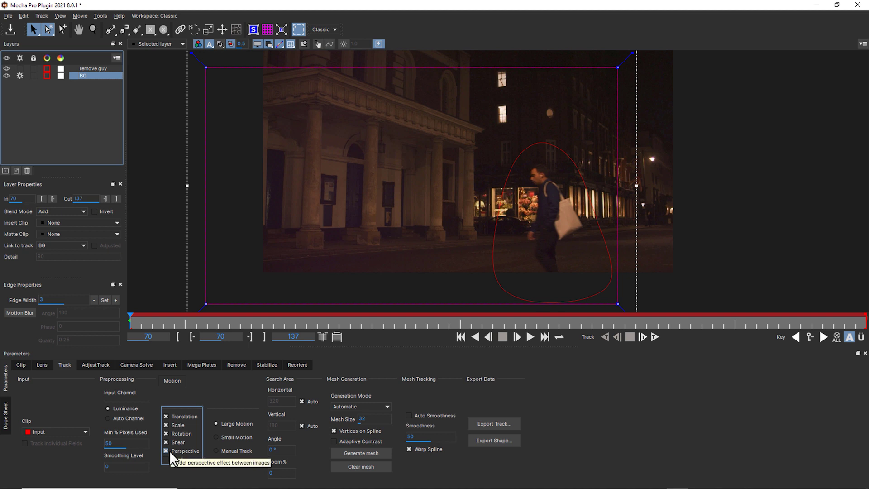
left_click(221, 43)
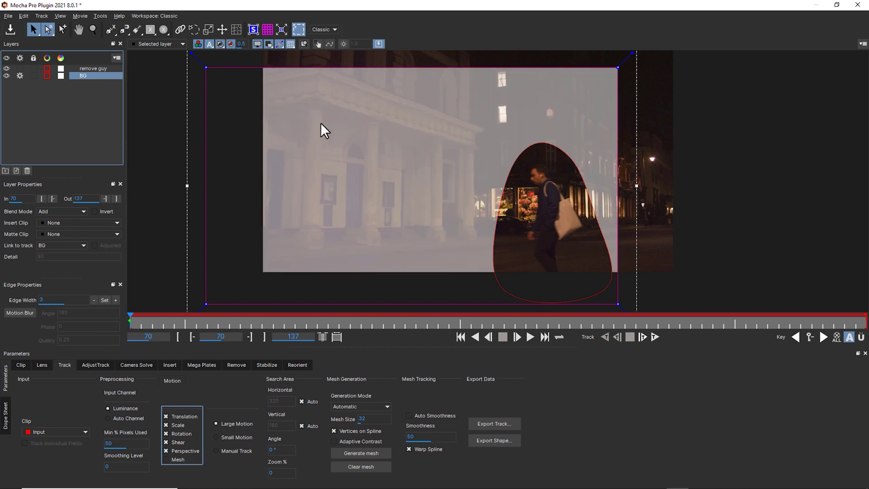
left_click(96, 68)
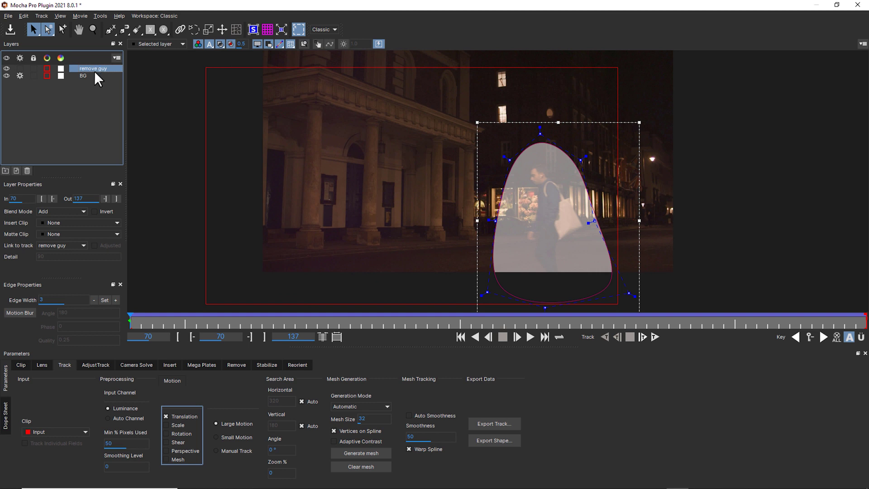
left_click(95, 73)
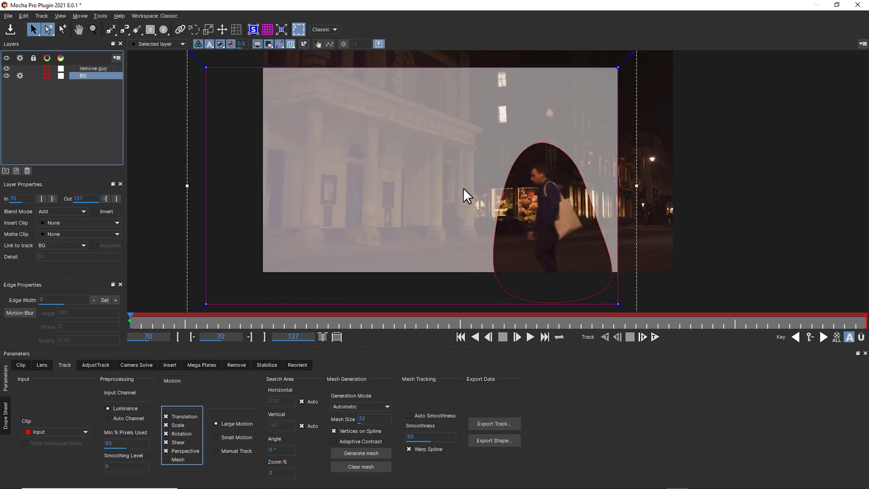
Show the planar surface of the BG layer and shift it slightly up and right over the building
left_click(253, 29)
left_click_drag(410, 183, 424, 167)
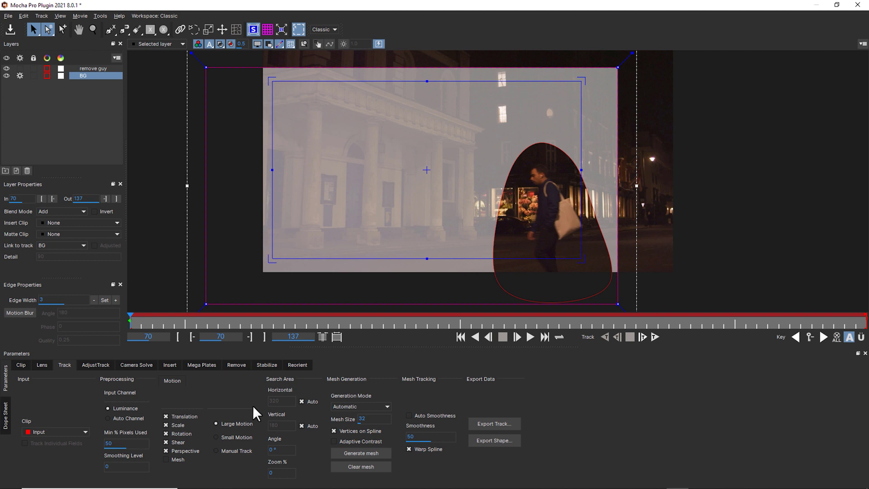
Track the BG layer forward to frame 137 and scrub back to frame 70 to review the track
left_click(654, 339)
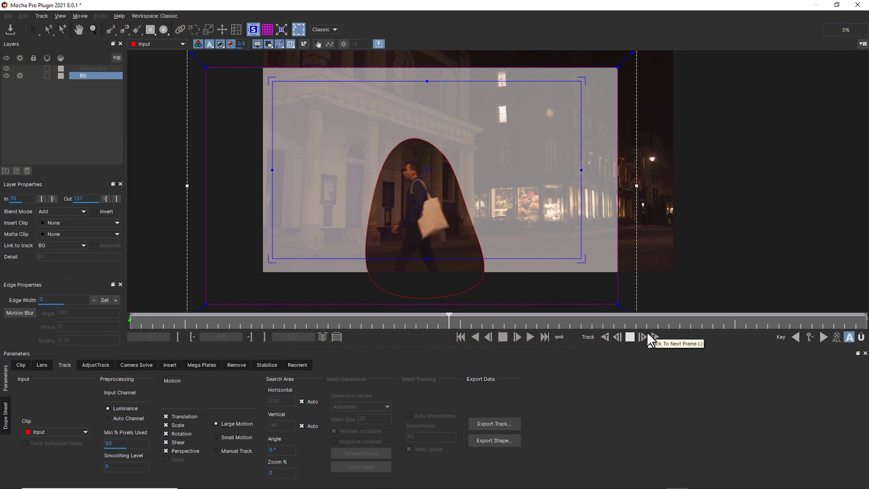
left_click(648, 333)
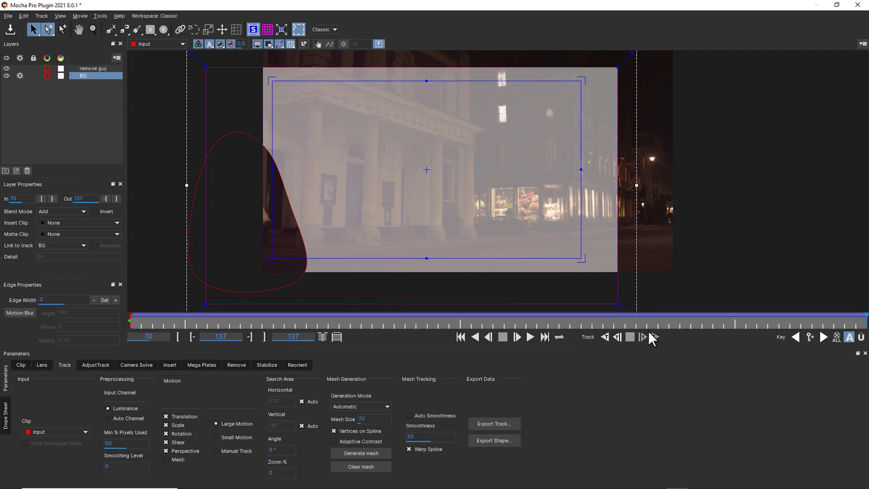
left_click_drag(857, 321, 20, 276)
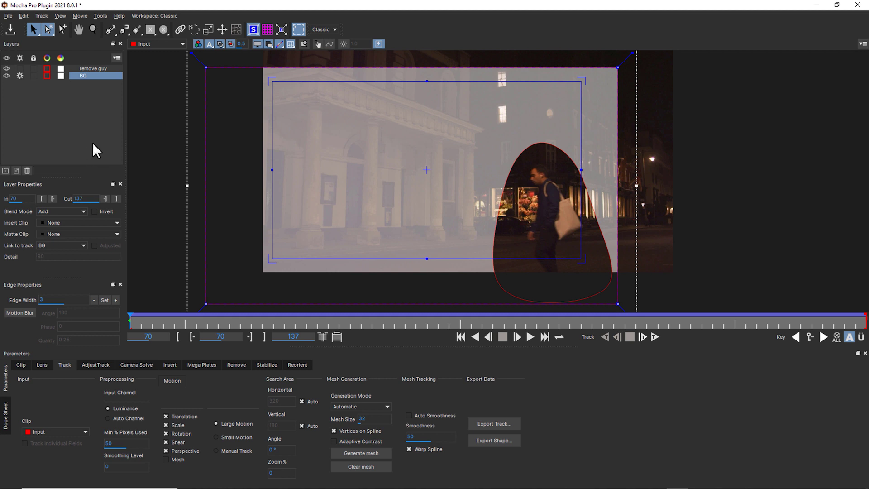
Select the remove guy layer and clear the view by turning off the mattes and all layer overlays
left_click(91, 69)
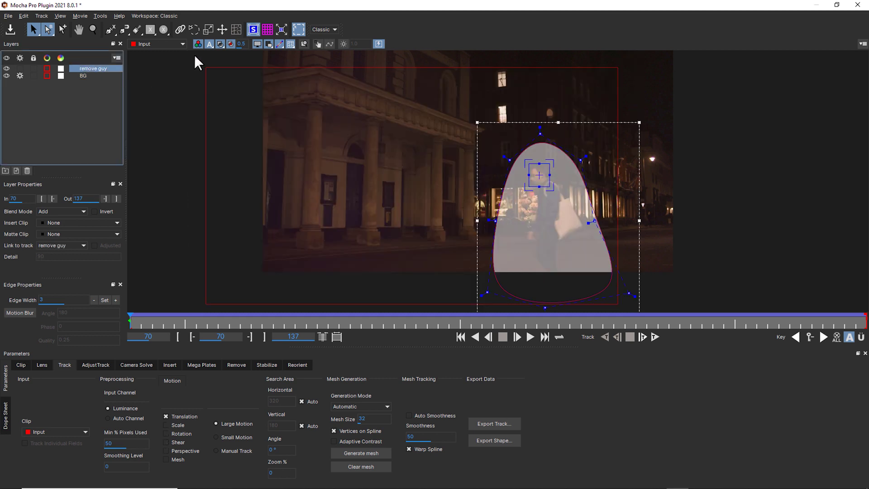
left_click(221, 44)
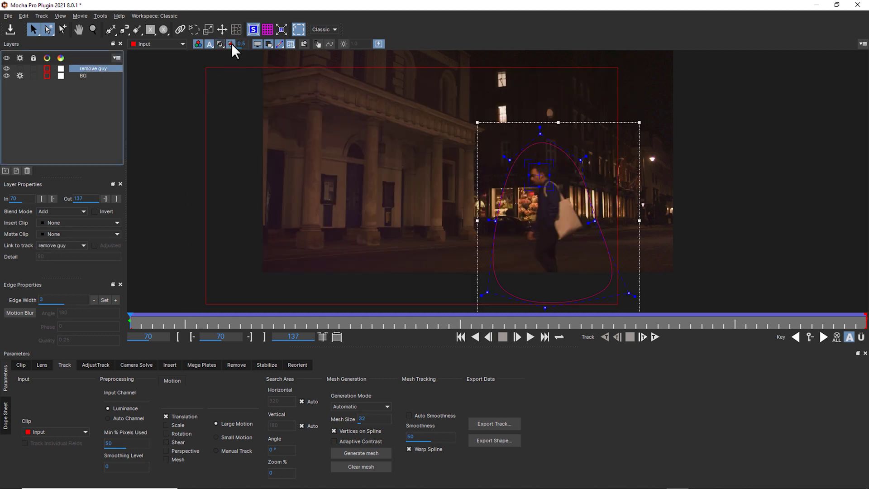
left_click(226, 115)
key("grave")
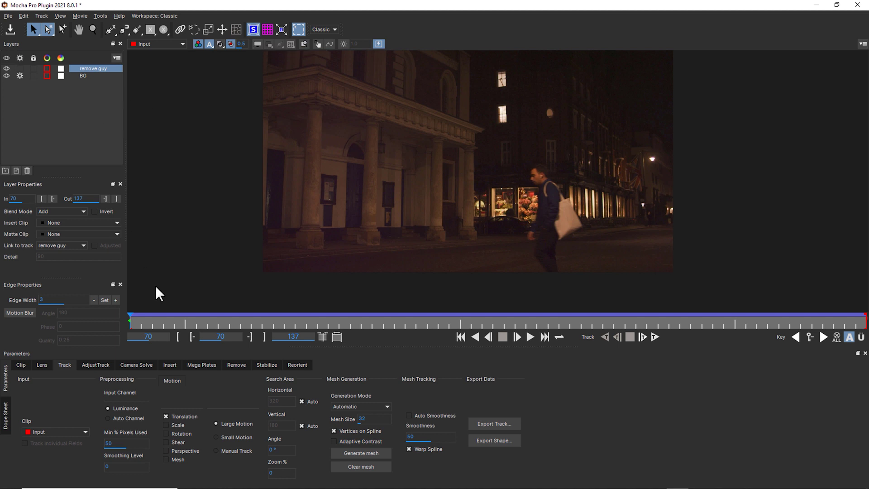
Set up the Remove module for the remove guy layer with Auto Step enabled in the search range and the transform box hidden
left_click(235, 365)
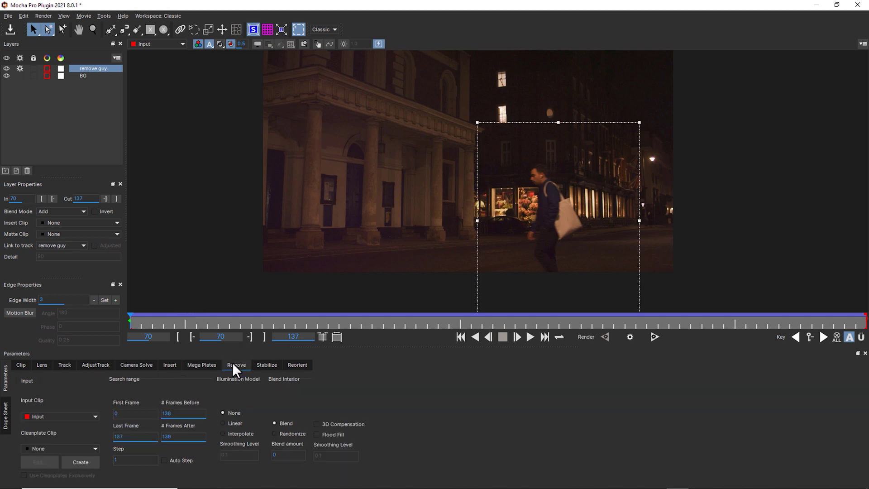
left_click(297, 31)
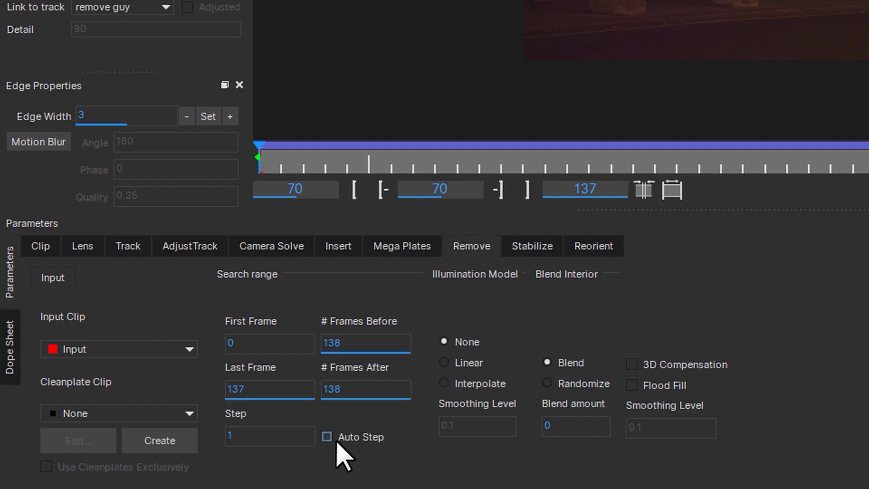
left_click(168, 462)
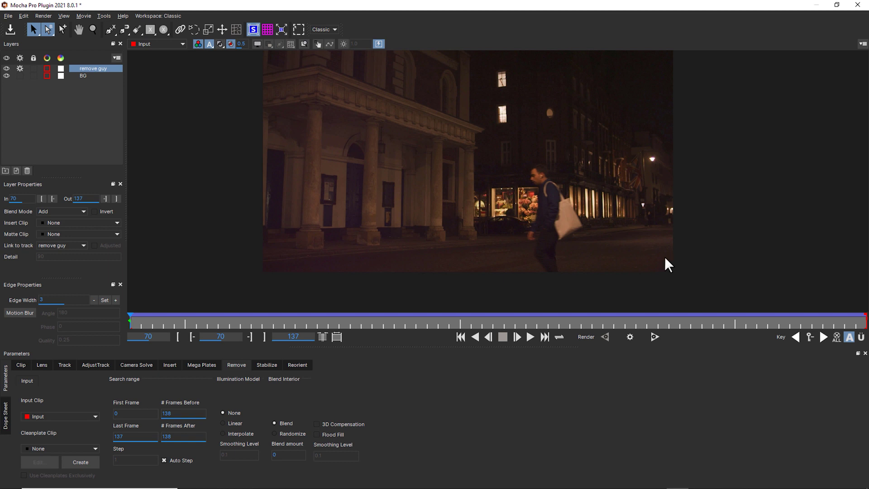
left_click(165, 460)
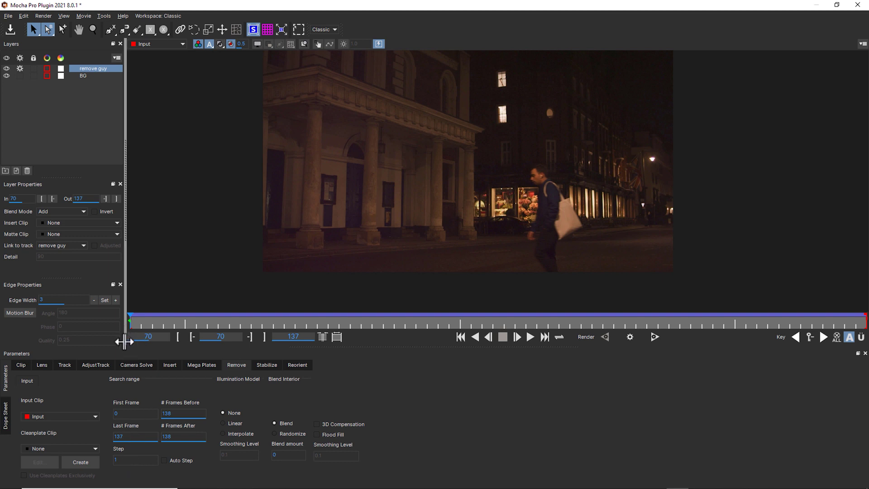
left_click(177, 463)
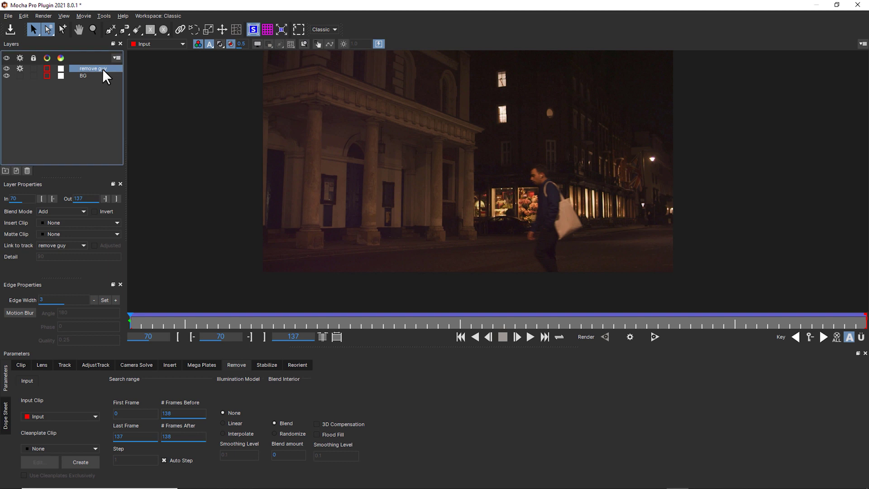
Render the removal forward from frame 70 to 137 and scrub back to frame 133 to review it
left_click(656, 336)
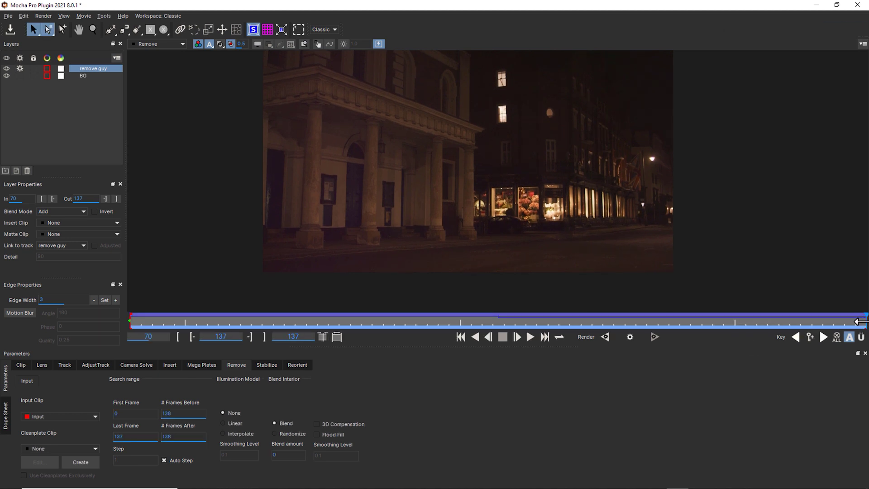
left_click_drag(862, 323, 823, 327)
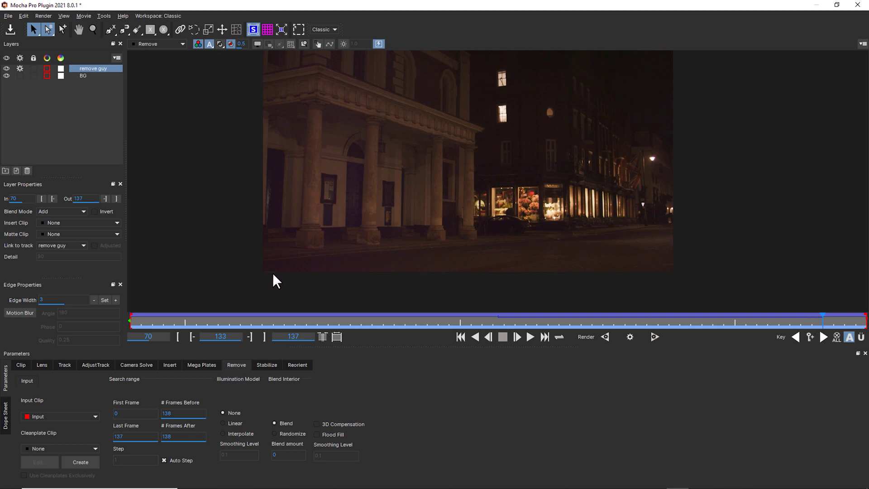